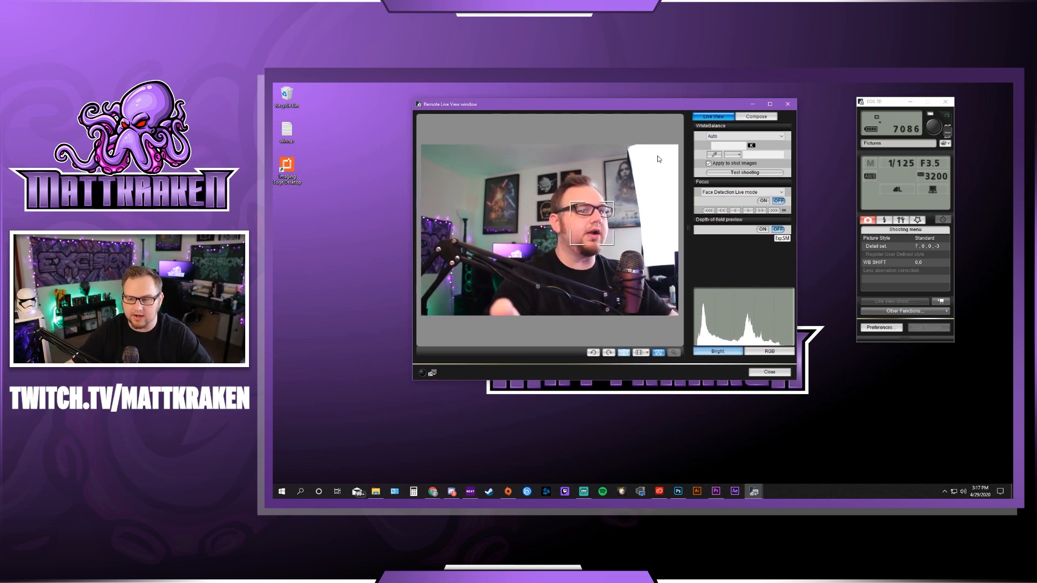
Hide the face-detection focus frame in the Remote Live View image and reposition the window beside the EOS 7D control window
drag(652, 106, 657, 122)
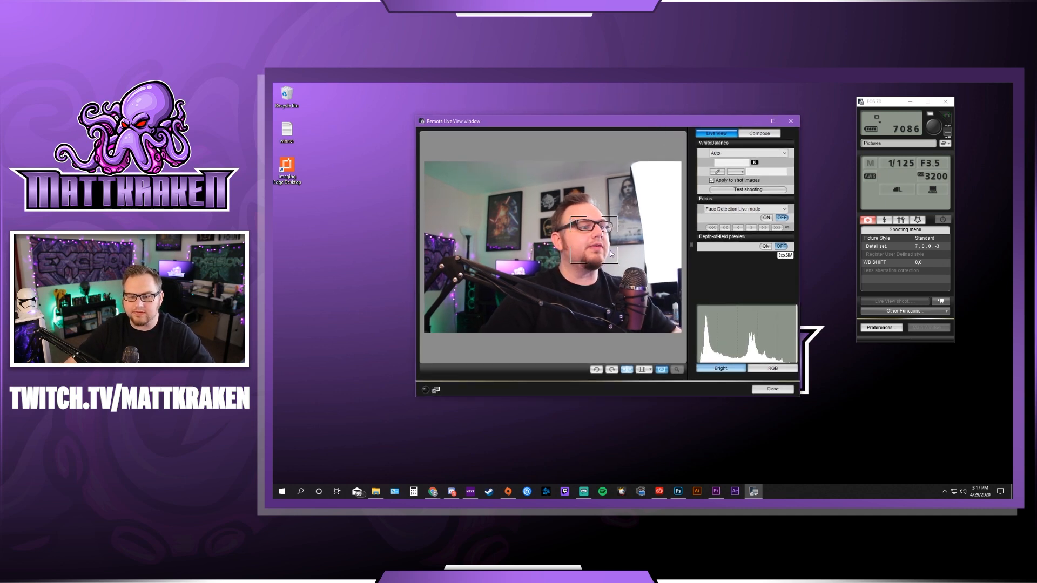
click(628, 372)
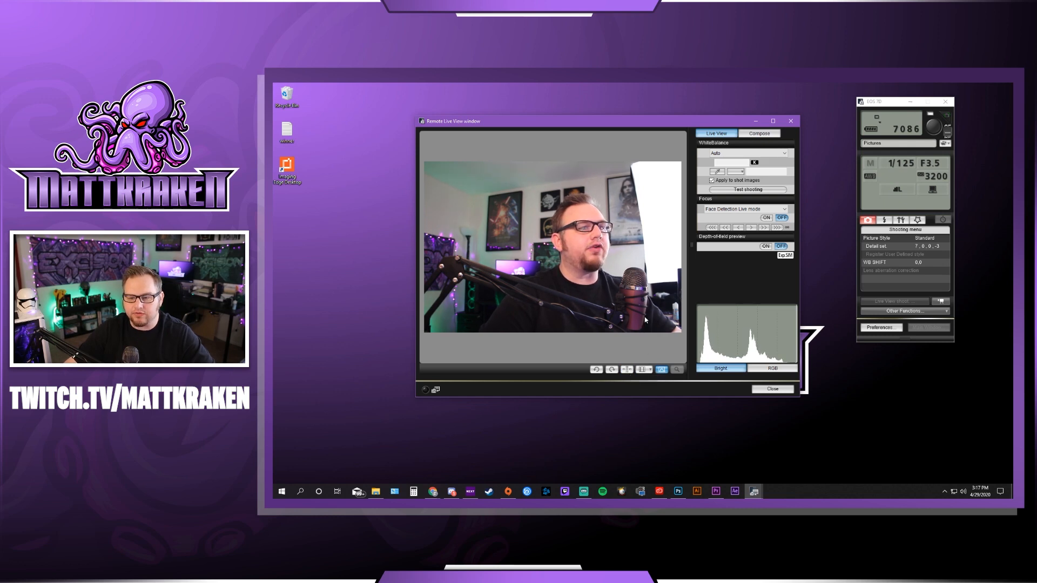
drag(679, 122, 704, 106)
click(939, 125)
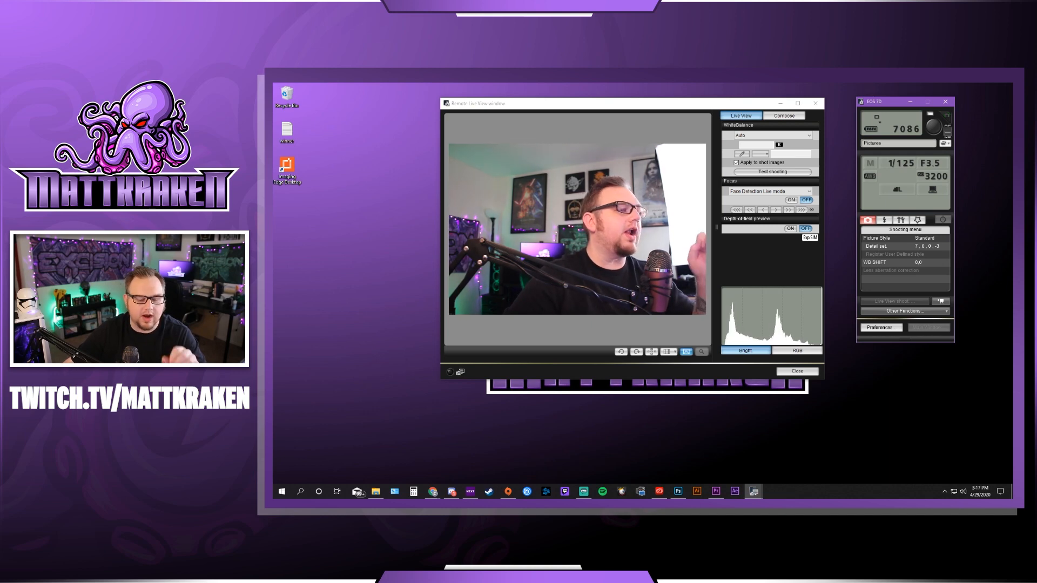
Switch to Streamlabs OBS, filling the screen, and add a new Window Capture source to the video screen scene
click(583, 491)
drag(685, 182, 771, 100)
click(902, 99)
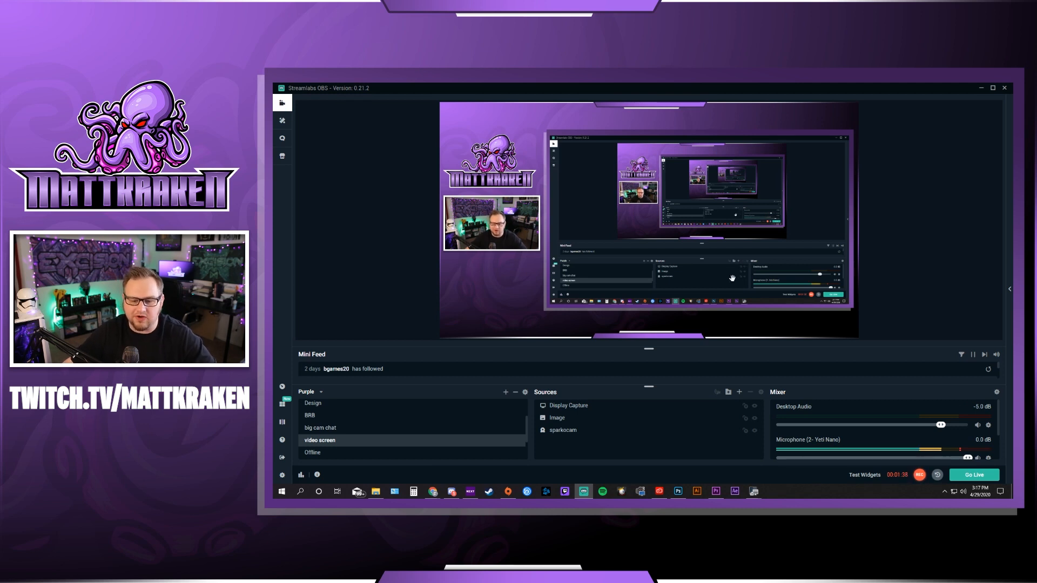
click(739, 393)
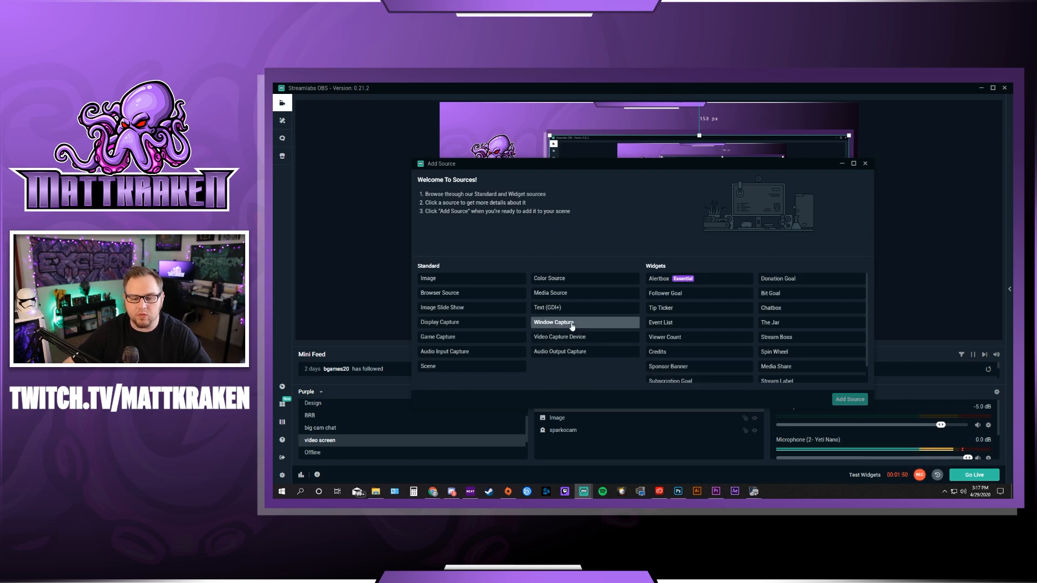
click(572, 326)
click(849, 399)
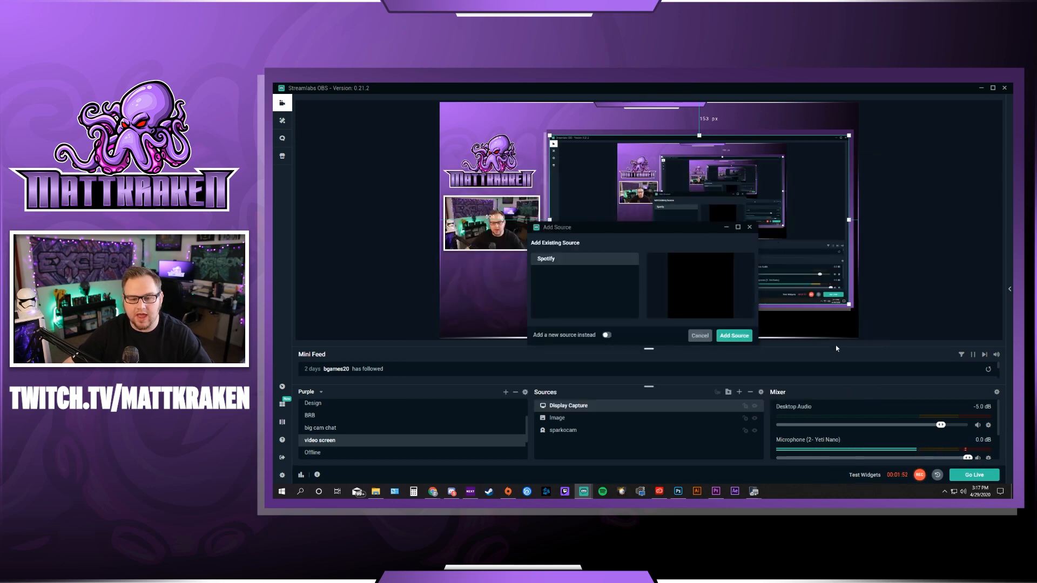
click(607, 335)
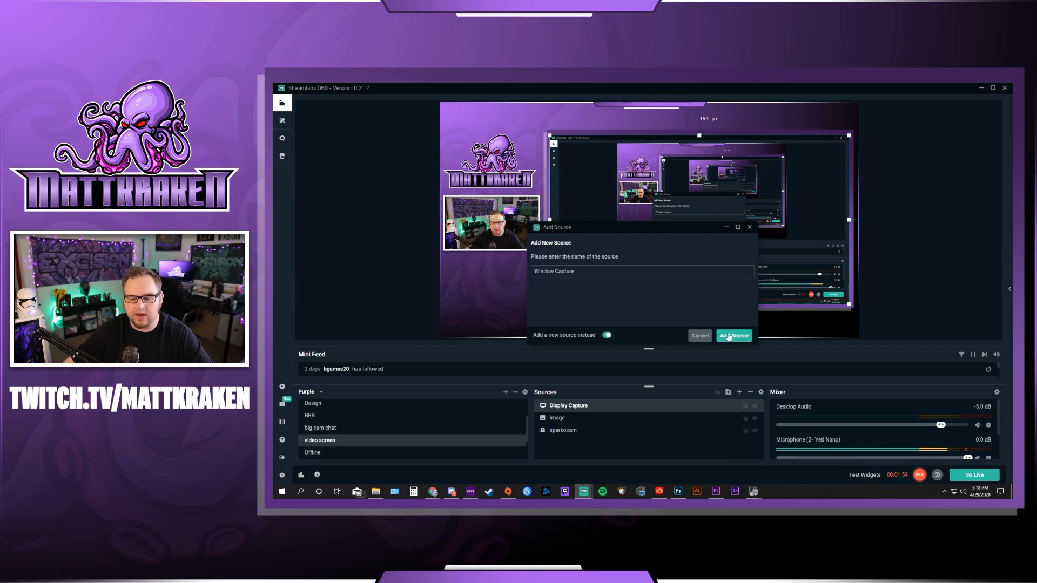
click(734, 335)
Set the source to capture the EOS Utility 2 Remote Live View window, and fit the cropped image into the webcam frame
click(657, 235)
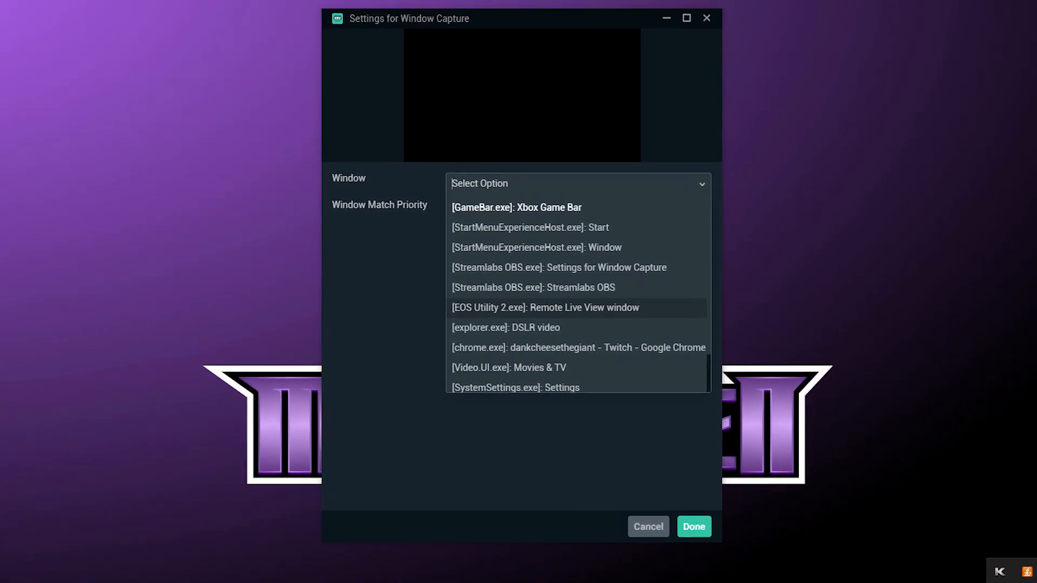
click(545, 308)
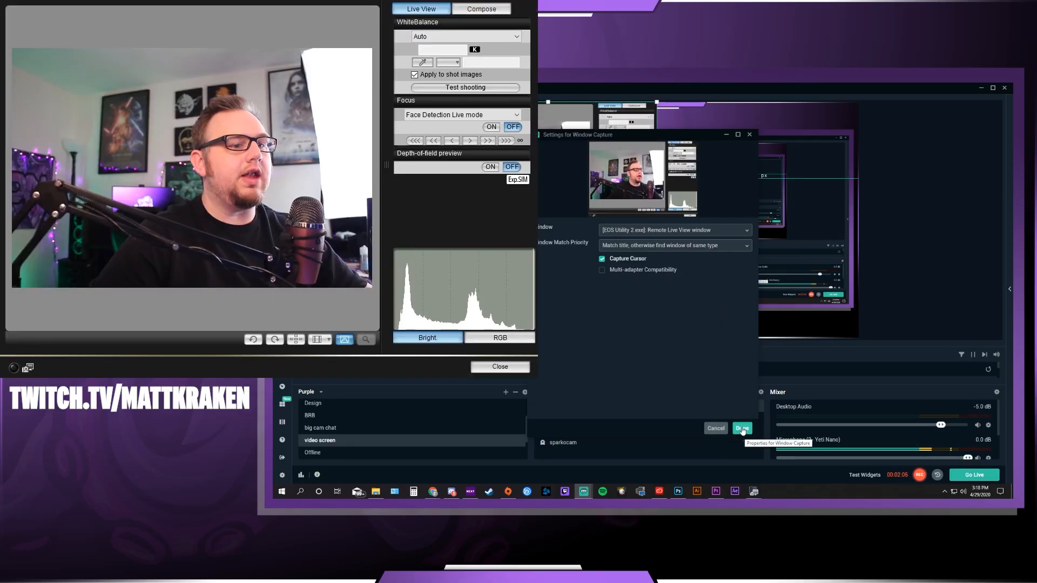
click(742, 428)
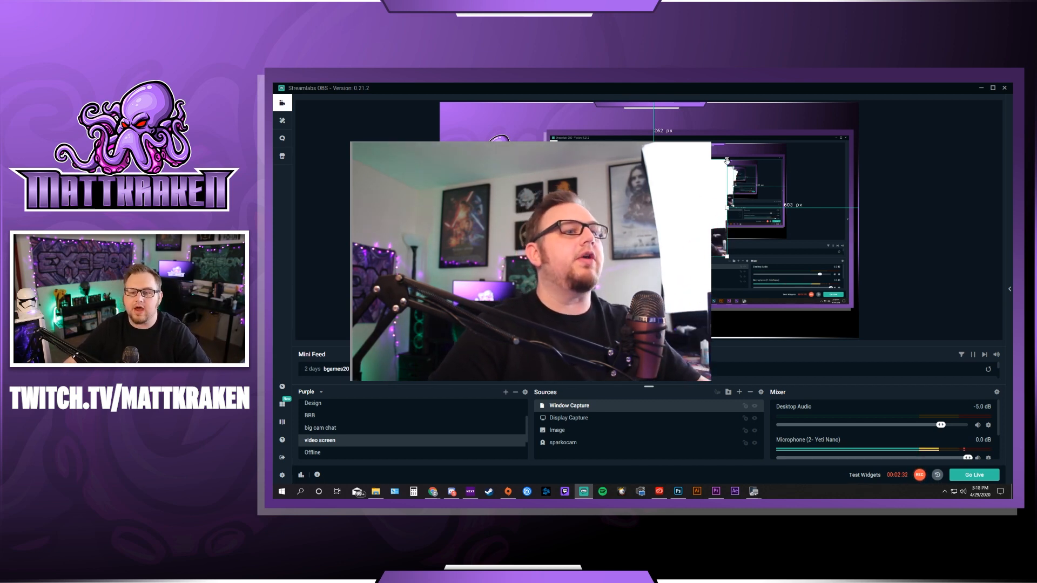
drag(727, 160, 508, 216)
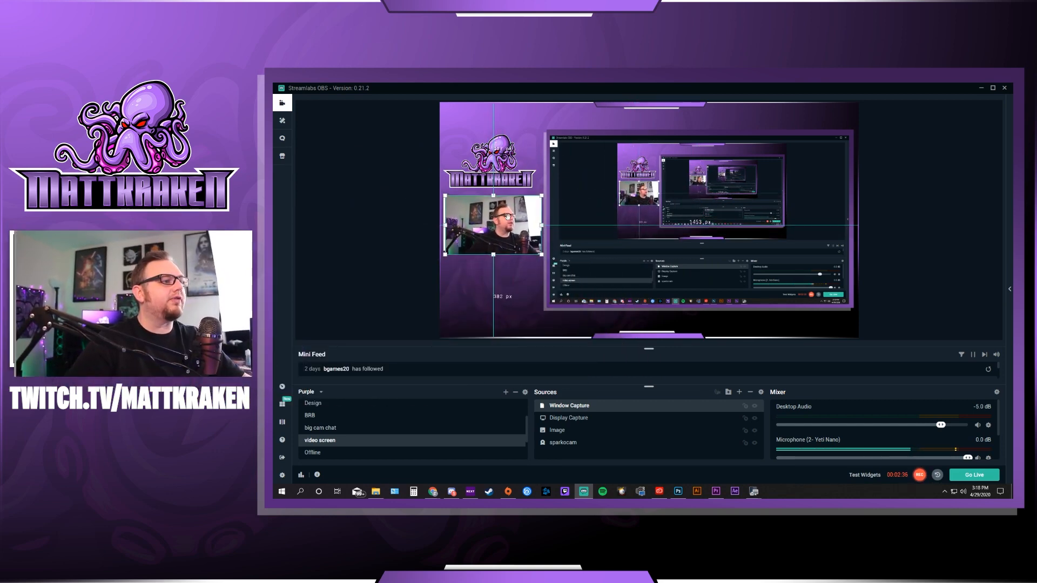
drag(494, 256, 494, 249)
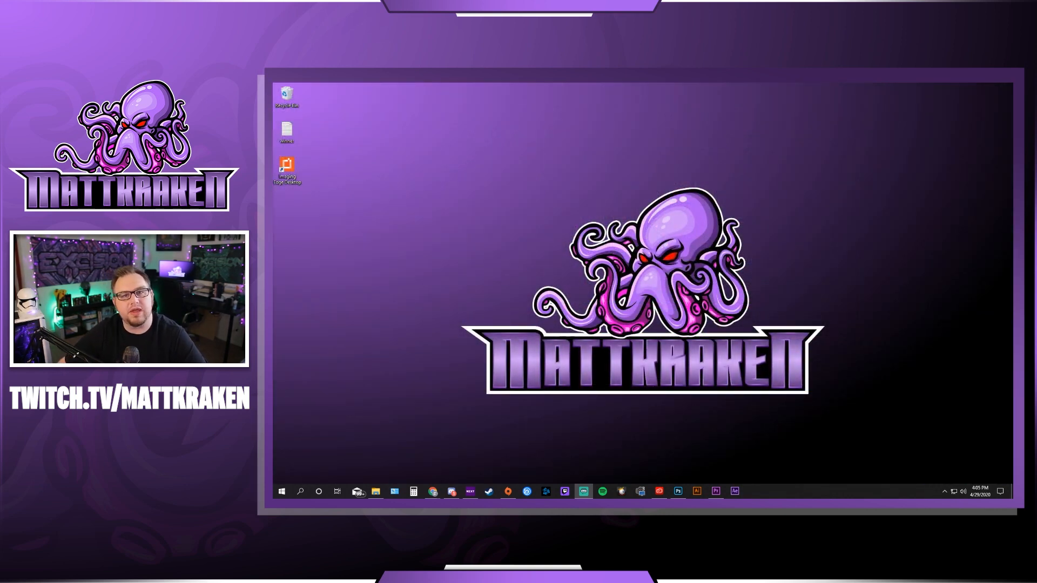
Switch to Chrome to view the SparkoCam Virtual Webcam product page, and minimize the browser
mouse_move(432, 493)
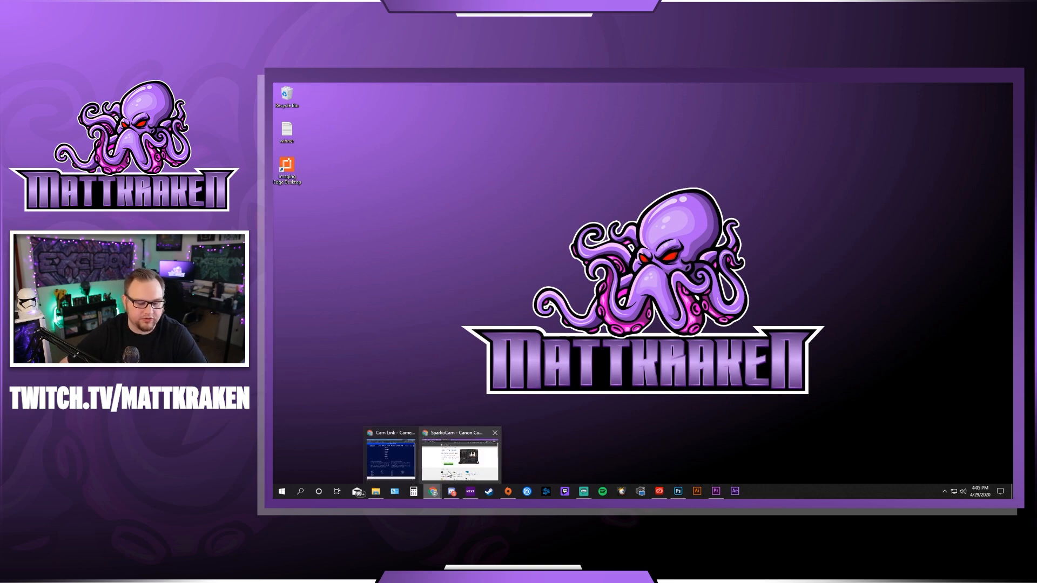
click(466, 456)
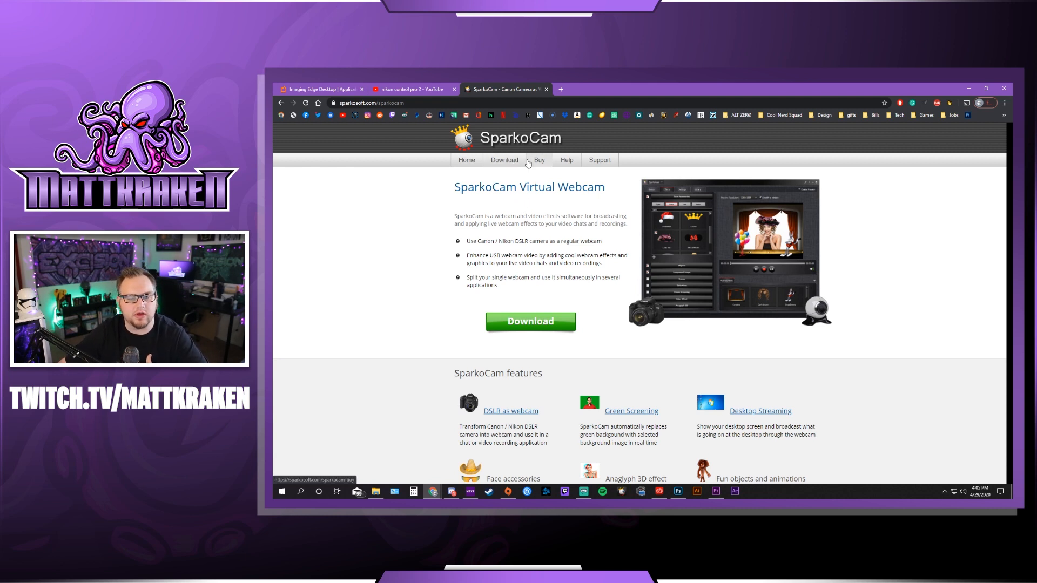
click(968, 89)
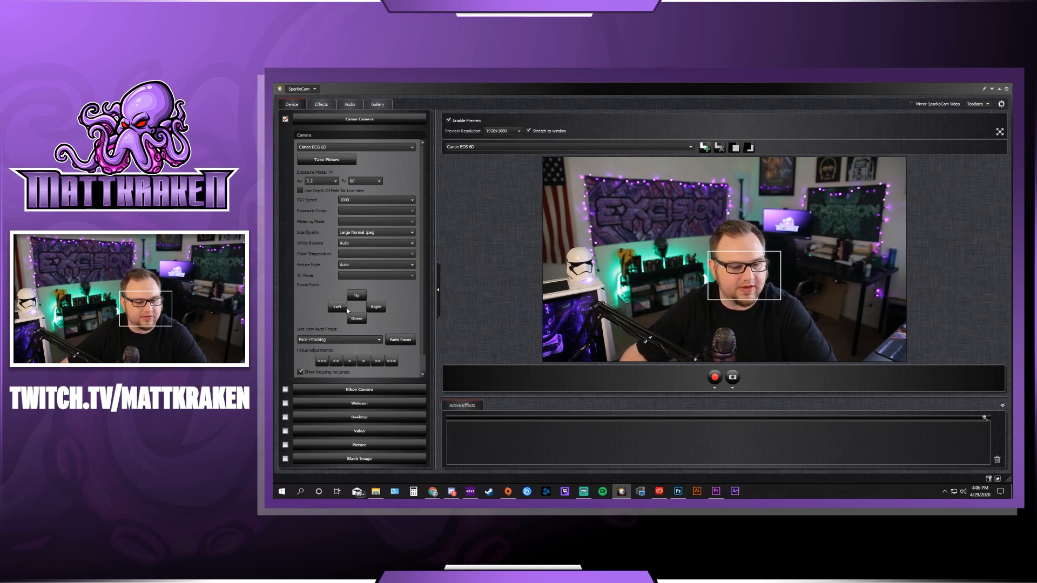
In SparkoCam, run auto focus on the Canon EOS 6D and turn off the focusing rectangle
click(400, 340)
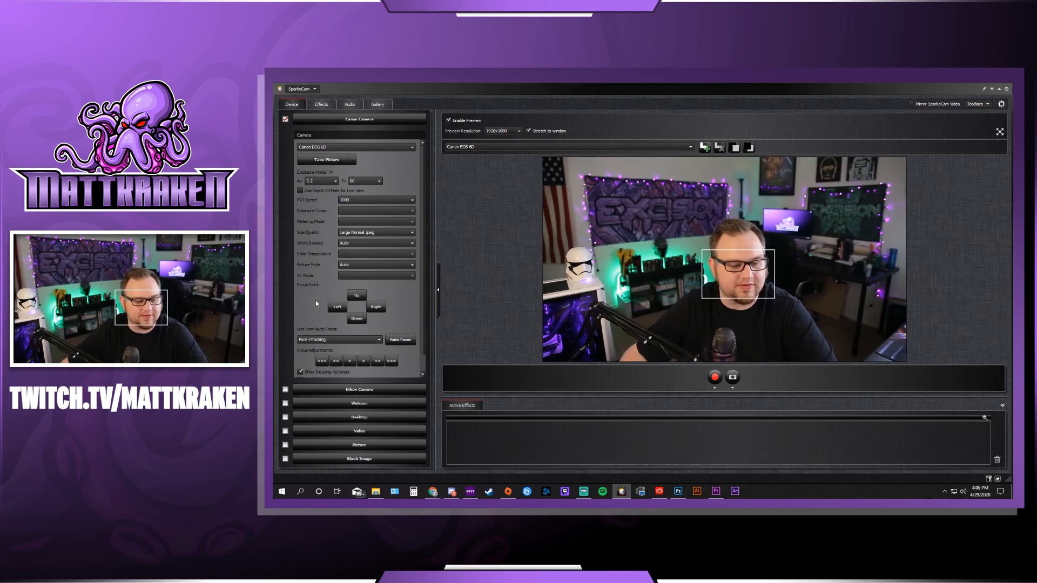
scroll(316, 303, down, 1)
click(301, 353)
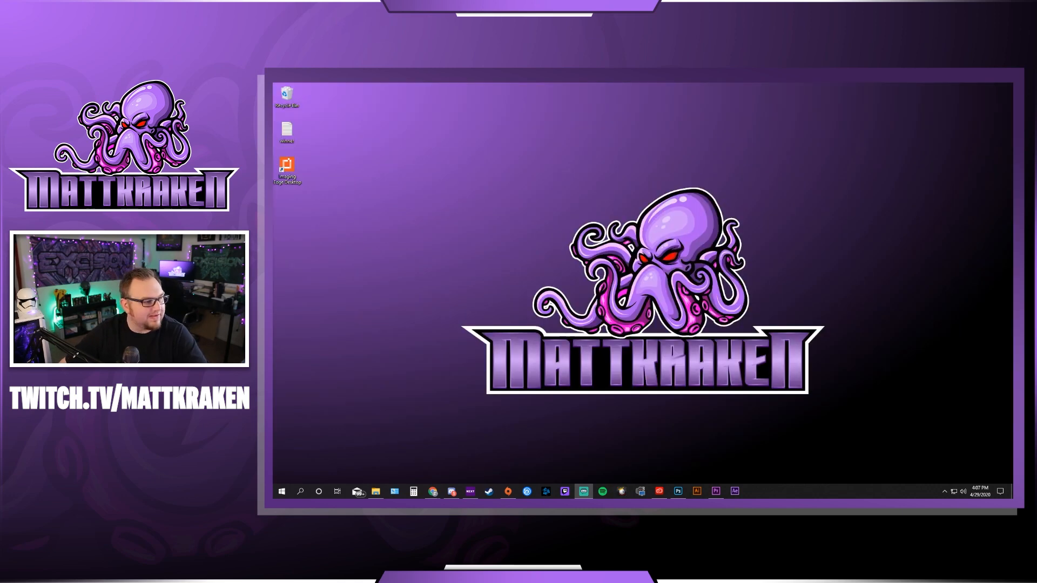
Switch to Streamlabs OBS and add the existing sparkocam Video Capture Device source to the video screen scene
click(584, 491)
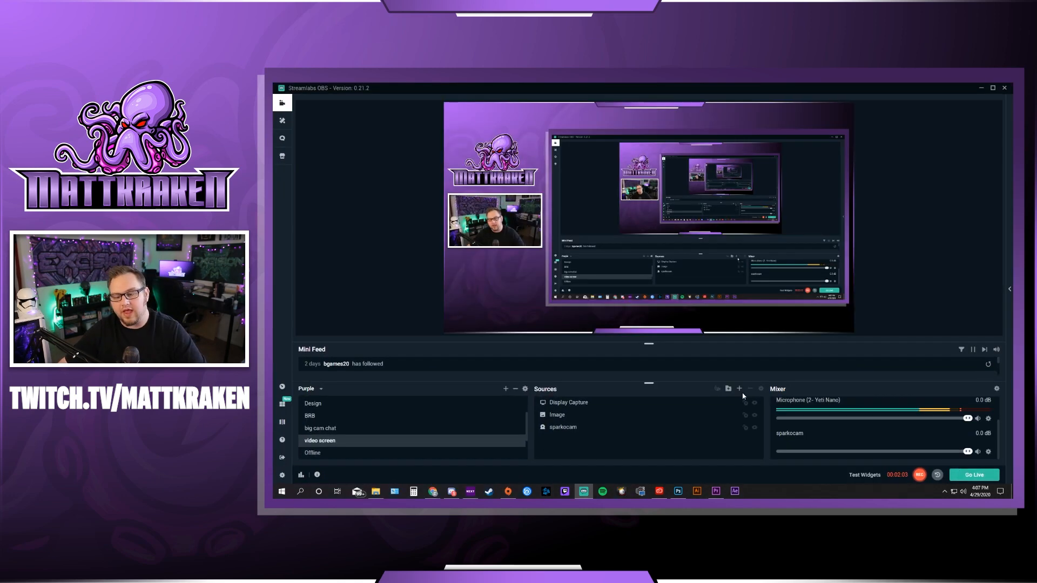
click(739, 389)
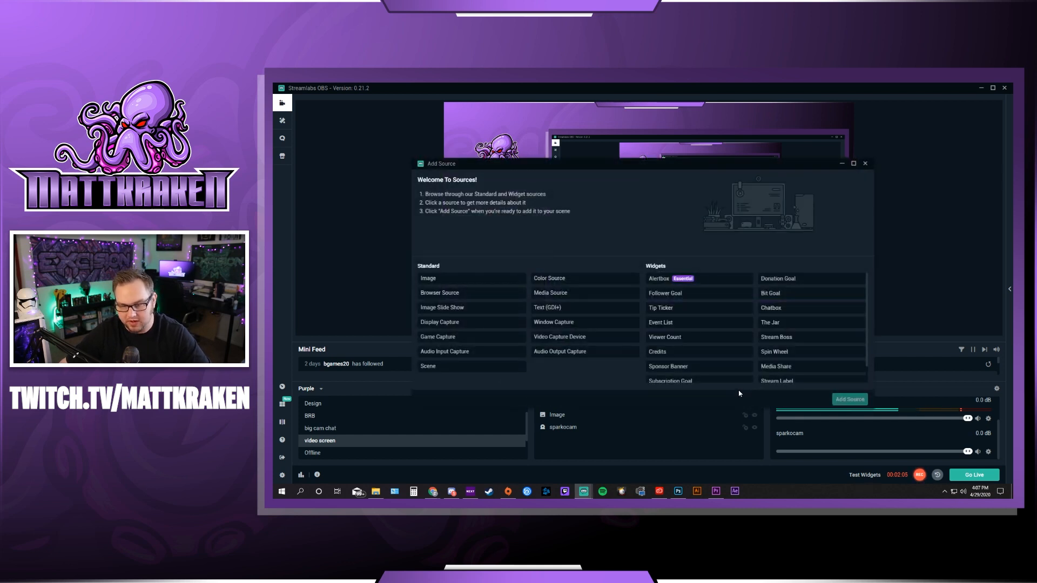
click(575, 339)
click(849, 401)
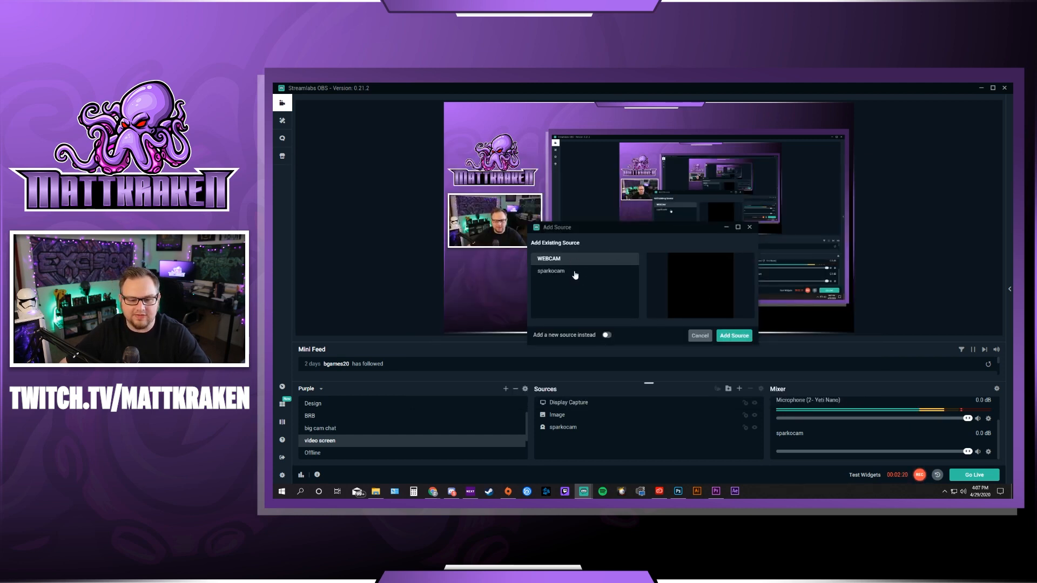
click(548, 273)
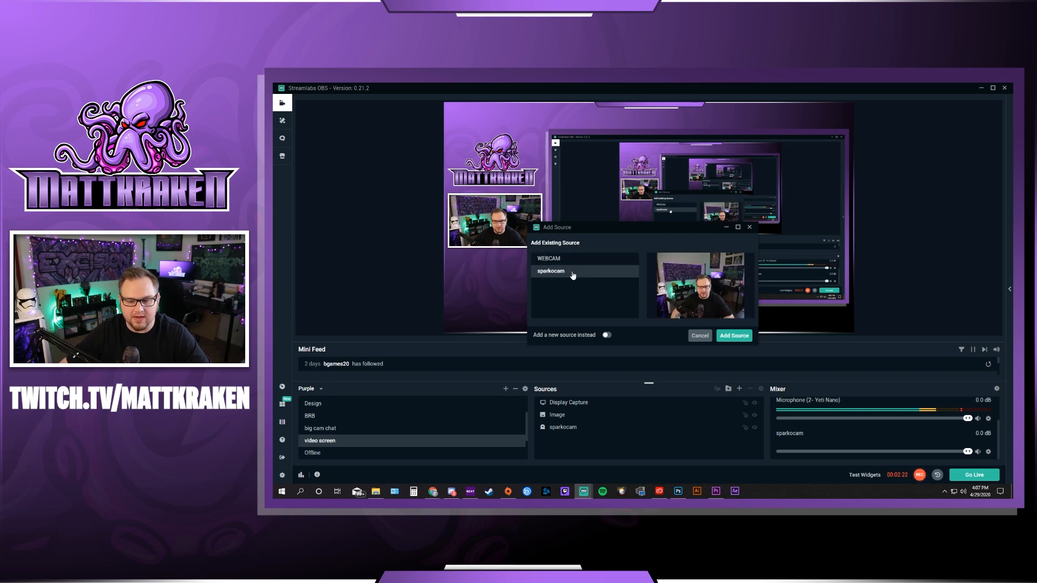
click(733, 336)
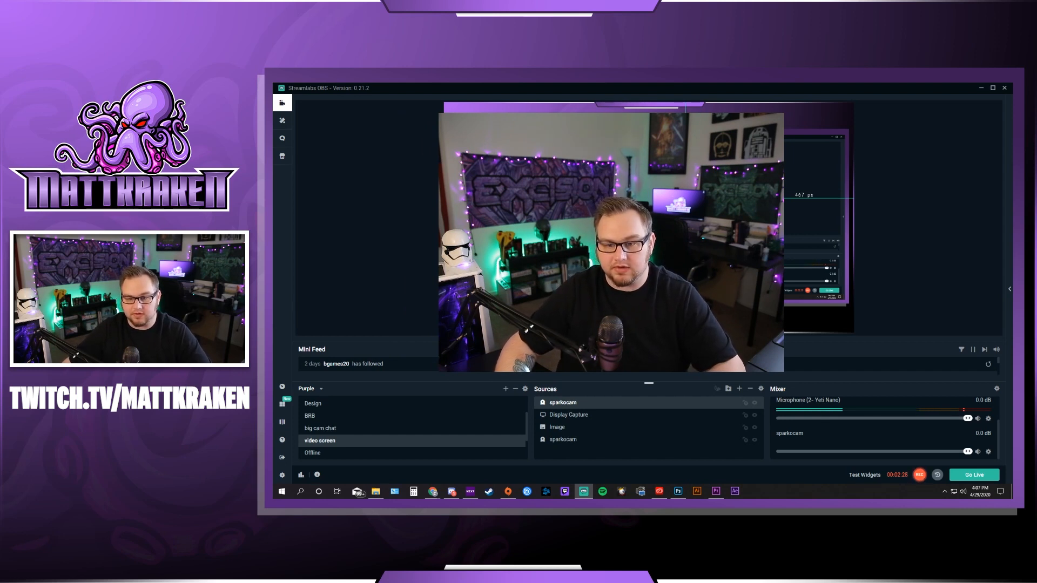
Crop the upper edge of the newly added sparkocam source down to about the top of the wall banner
mouse_move(611, 113)
mouse_down()
mouse_move(611, 207)
mouse_move(611, 113)
mouse_up()
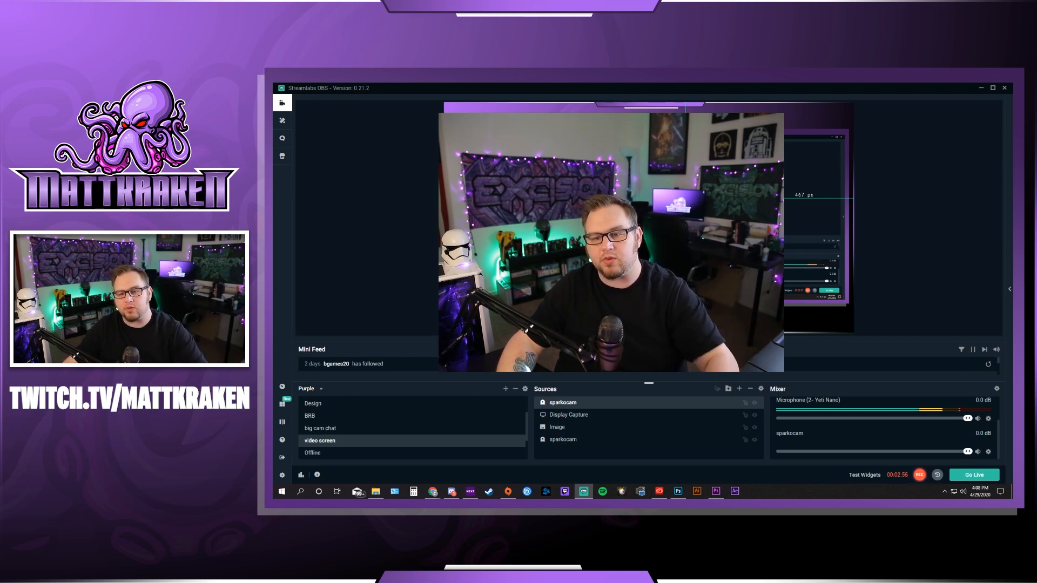
drag(728, 157, 728, 170)
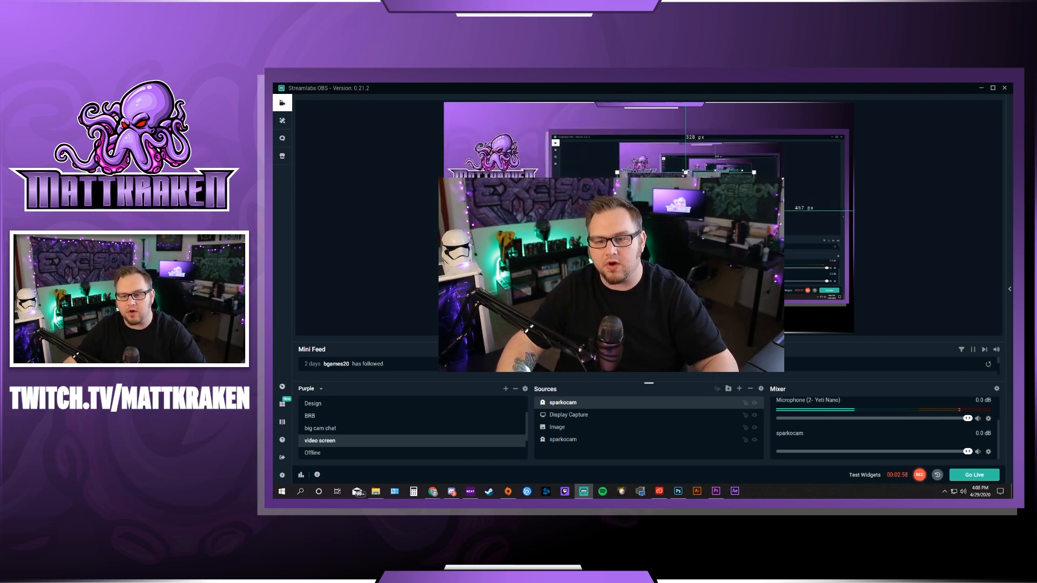